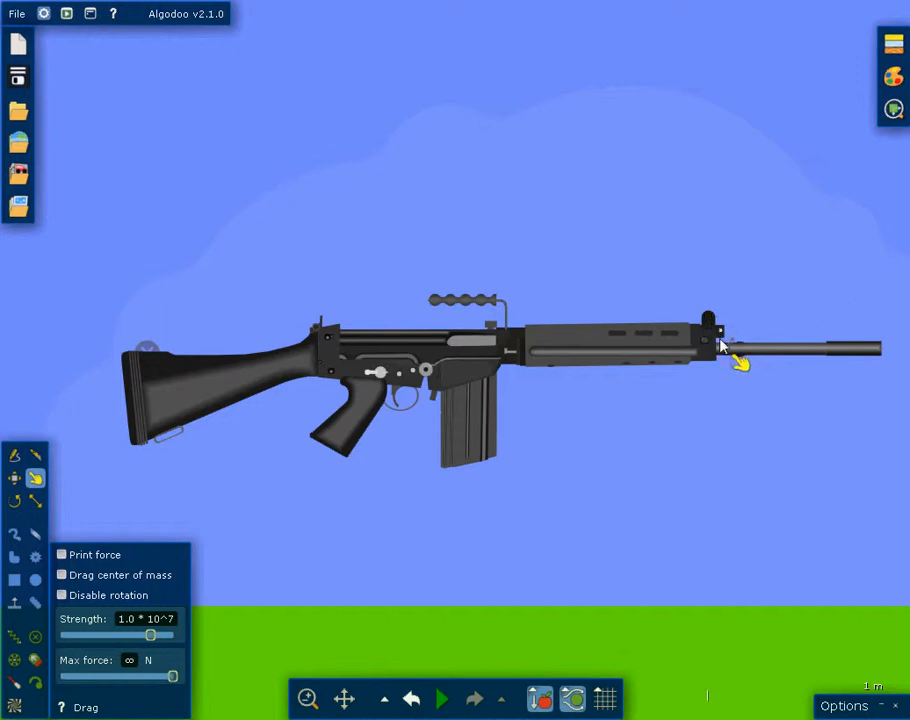
{"action": "scroll", "coordinate": [722, 343], "scroll_direction": "up", "scroll_amount": 3}
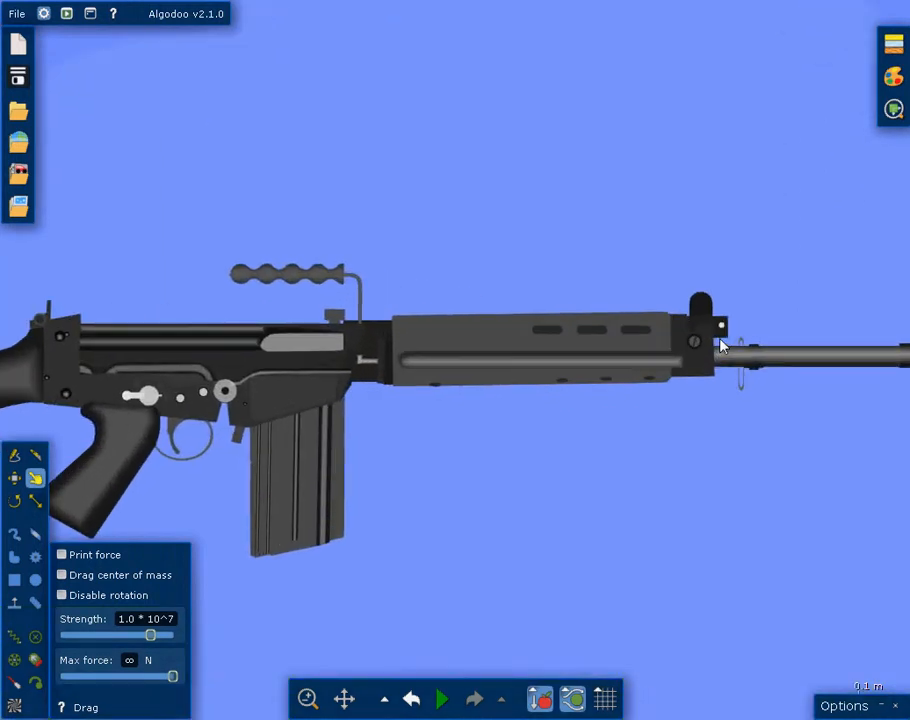
{"action": "scroll", "coordinate": [735, 380], "scroll_direction": "down", "scroll_amount": 3}
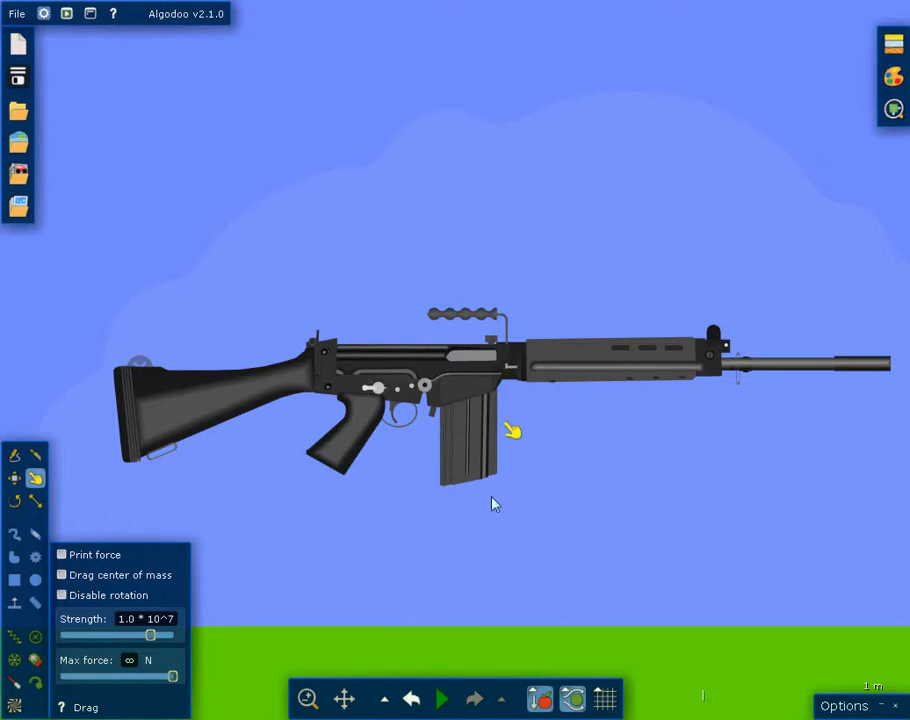
- Start the simulation and turn off the background clouds
{"action": "left_click", "coordinate": [441, 700]}
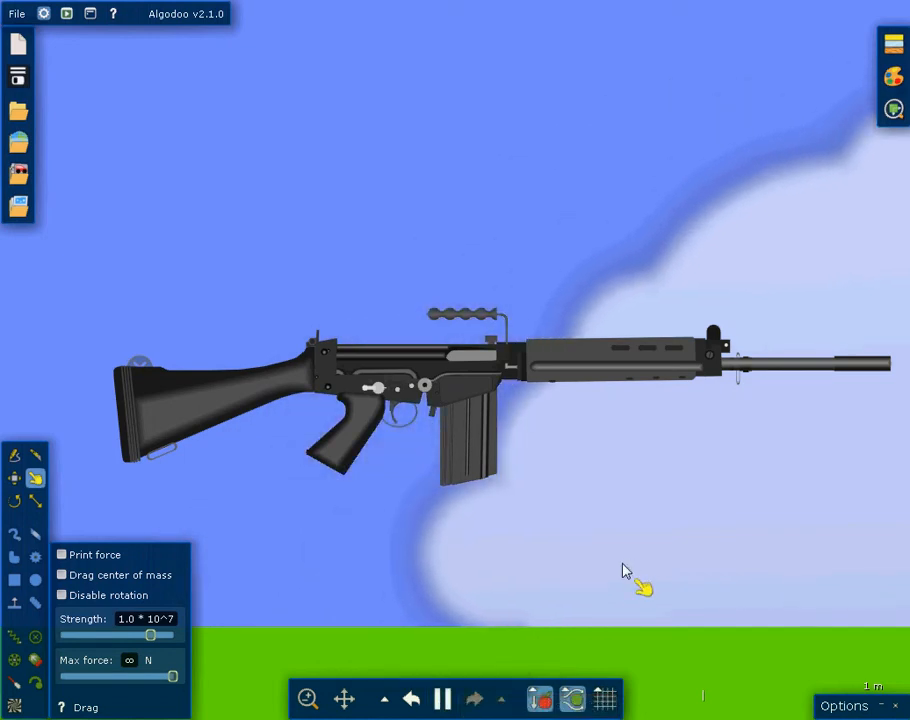
{"action": "right_click", "coordinate": [624, 569]}
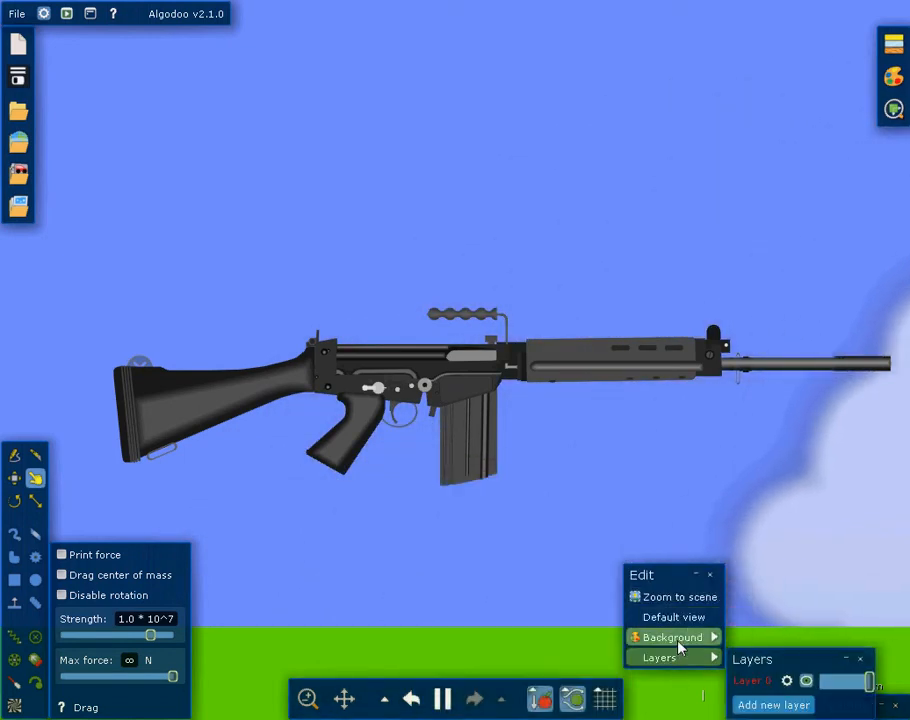
{"action": "left_click", "coordinate": [425, 708]}
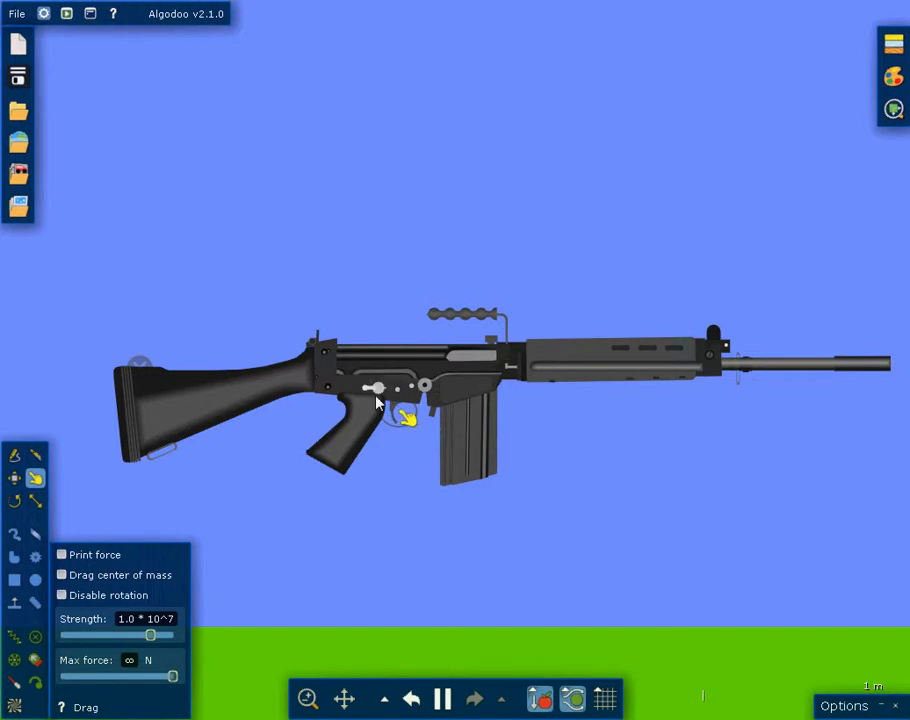
- Flip the selector lever down and pull the charging handle back to cock the rifle
{"action": "left_click_drag", "start_coordinate": [370, 376], "coordinate": [372, 415]}
{"action": "left_click_drag", "start_coordinate": [488, 345], "coordinate": [406, 350]}
- Fire three rounds with the trigger, then pull the charging handle back again
{"action": "left_click", "coordinate": [435, 424]}
{"action": "left_click", "coordinate": [435, 424]}
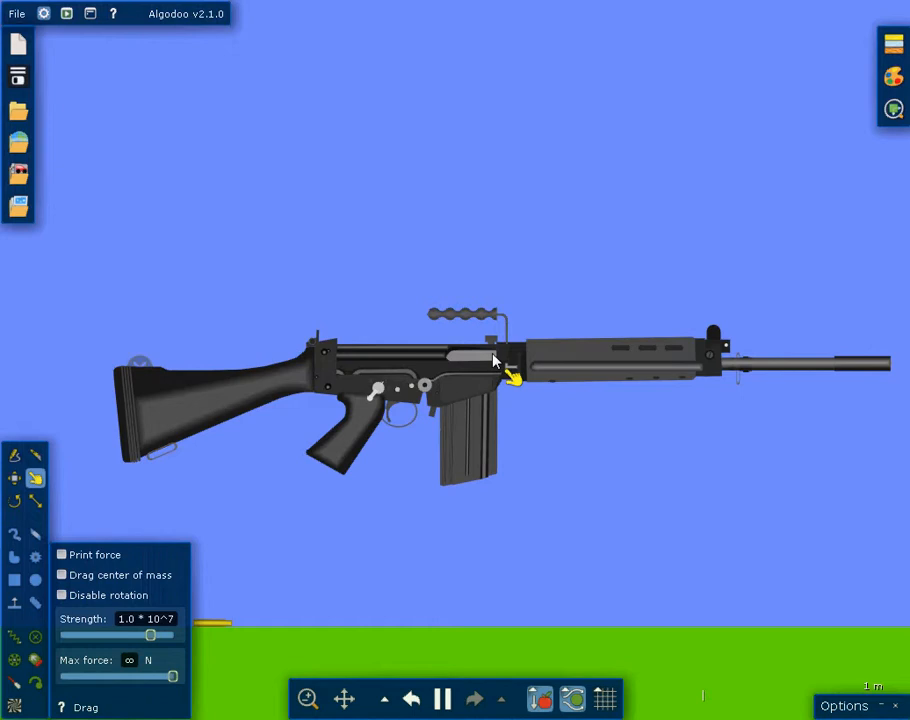
{"action": "left_click", "coordinate": [497, 362]}
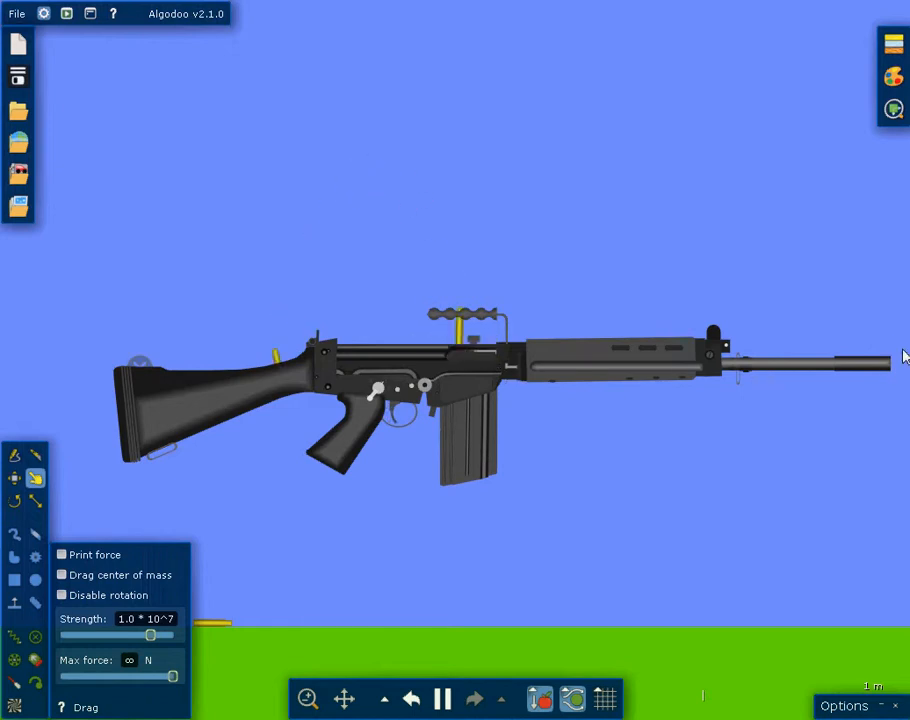
{"action": "mouse_move", "coordinate": [508, 360]}
{"action": "left_mouse_down"}
{"action": "mouse_move", "coordinate": [452, 360]}
{"action": "mouse_move", "coordinate": [459, 335]}
{"action": "left_mouse_up"}
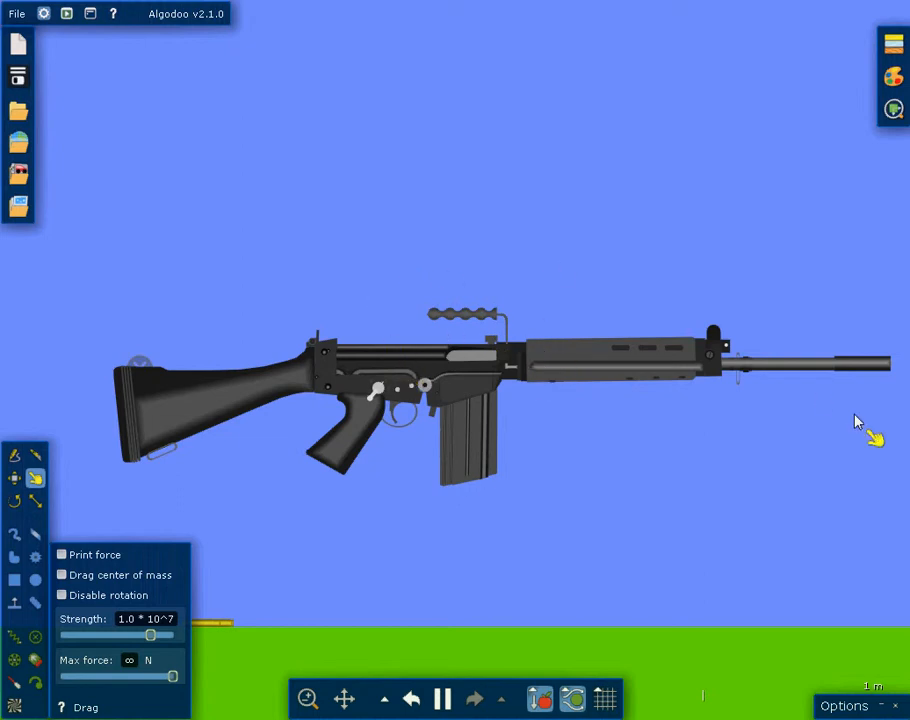
- Shift the rifle left in view and fire one round with the F key
{"action": "left_click_drag", "start_coordinate": [820, 461], "coordinate": [653, 471]}
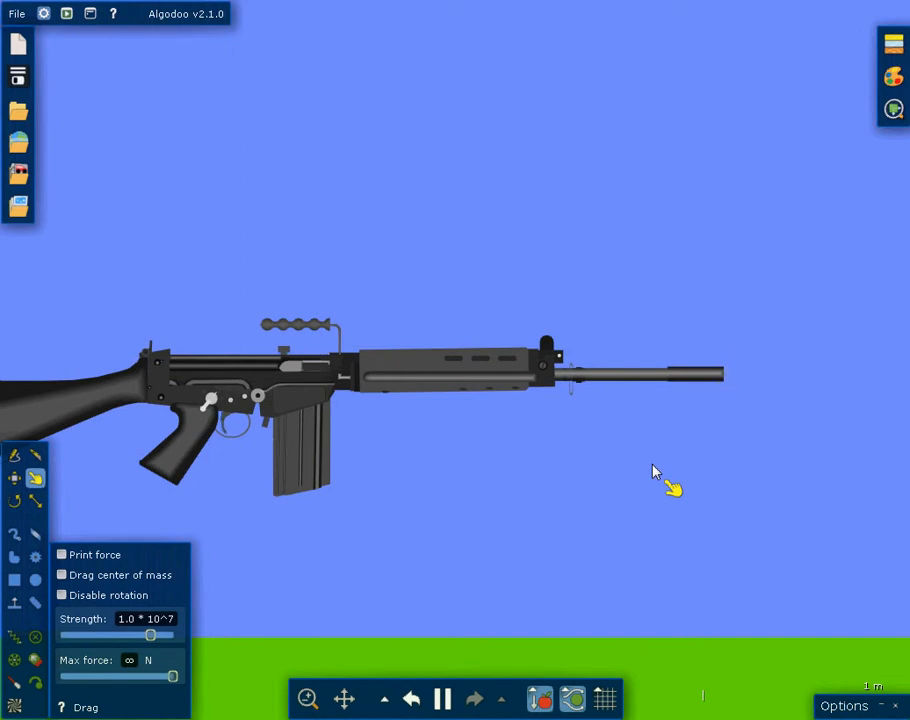
{"action": "key", "text": "f"}
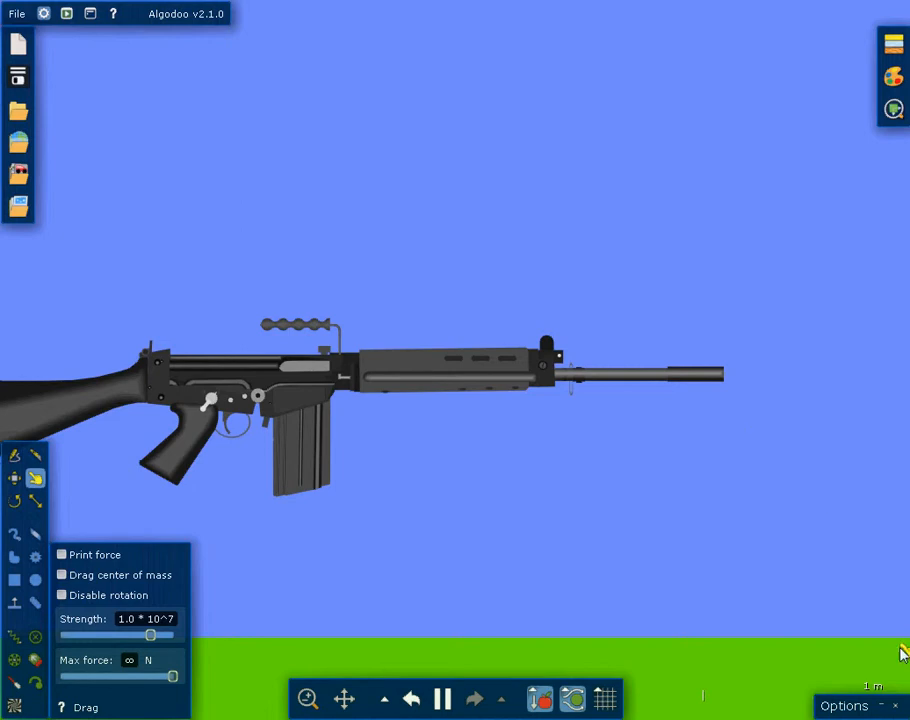
- Hide the outer body via collision layers and pan across the barrel, gas system and receiver
{"action": "left_click", "coordinate": [862, 706]}
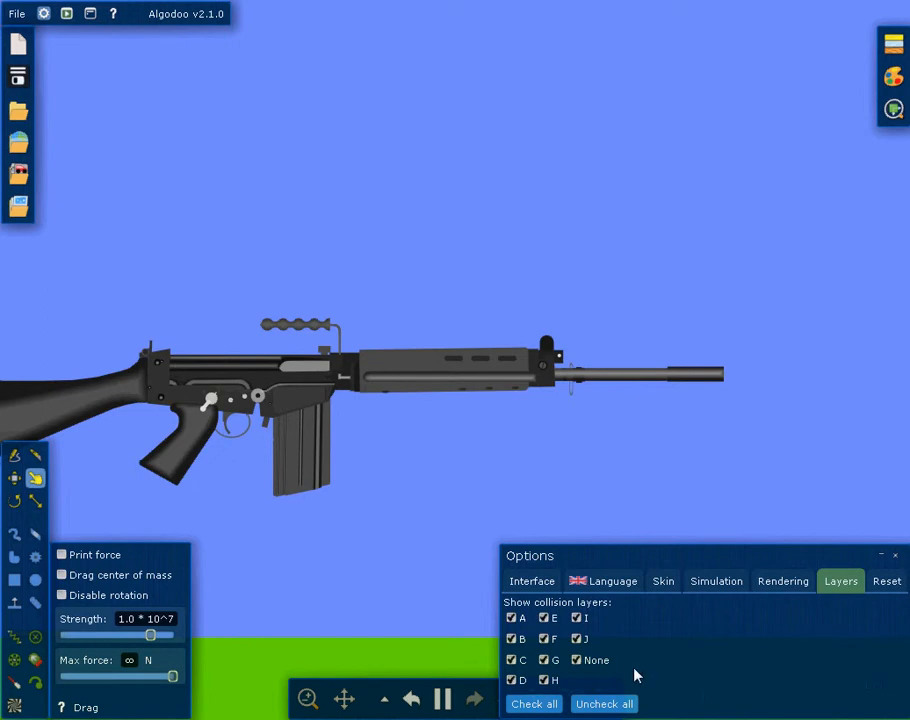
{"action": "left_click", "coordinate": [574, 660]}
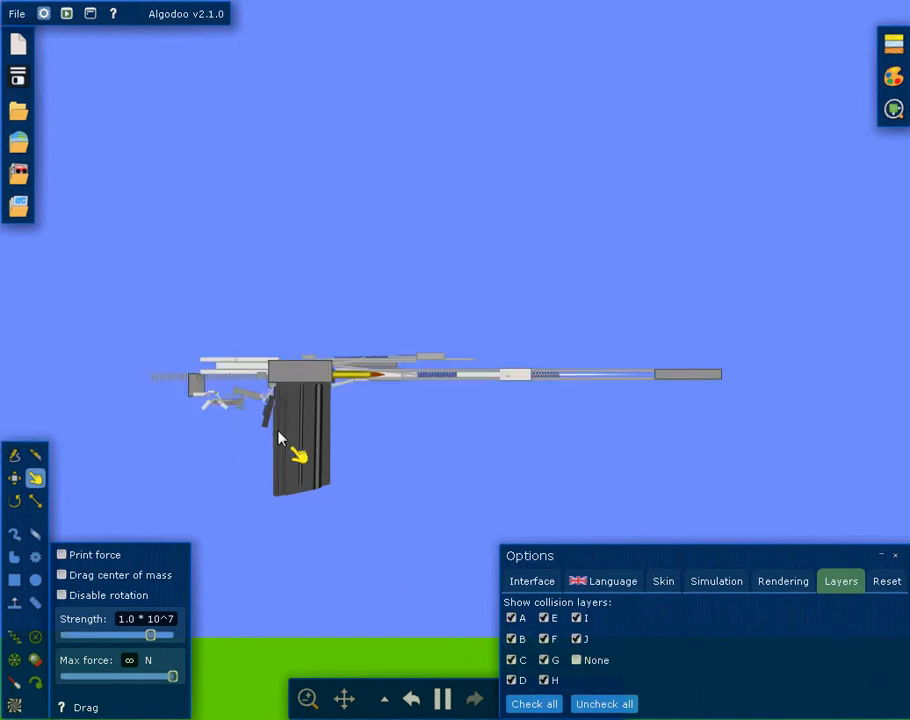
{"action": "scroll", "coordinate": [279, 438], "scroll_direction": "up", "scroll_amount": 2}
{"action": "scroll", "coordinate": [279, 438], "scroll_direction": "up", "scroll_amount": 3}
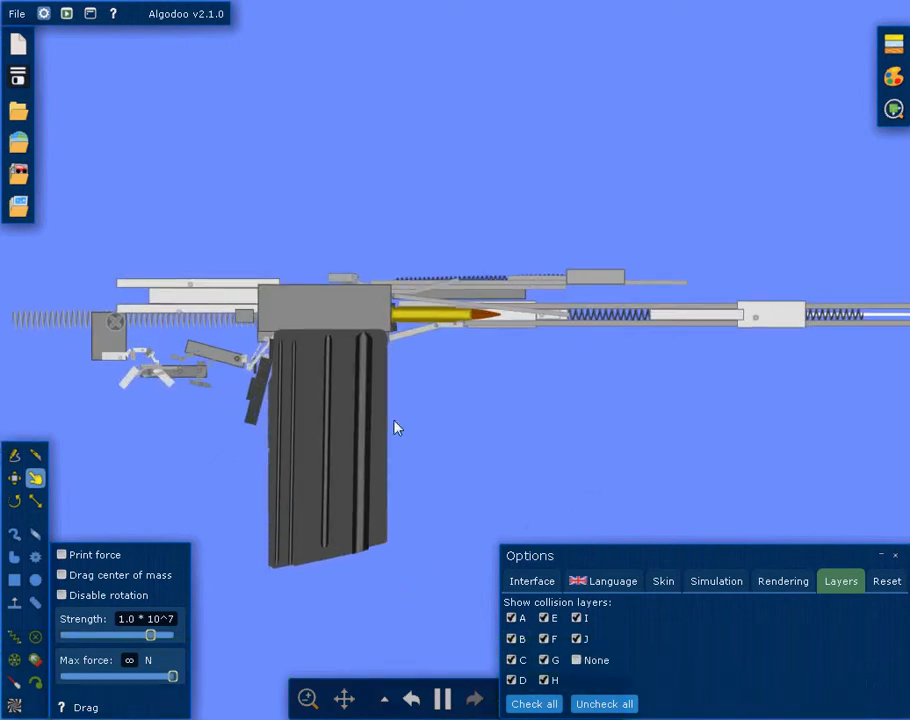
{"action": "mouse_move", "coordinate": [424, 417]}
{"action": "left_mouse_down"}
{"action": "mouse_move", "coordinate": [274, 427]}
{"action": "mouse_move", "coordinate": [337, 408]}
{"action": "mouse_move", "coordinate": [160, 412]}
{"action": "left_mouse_up"}
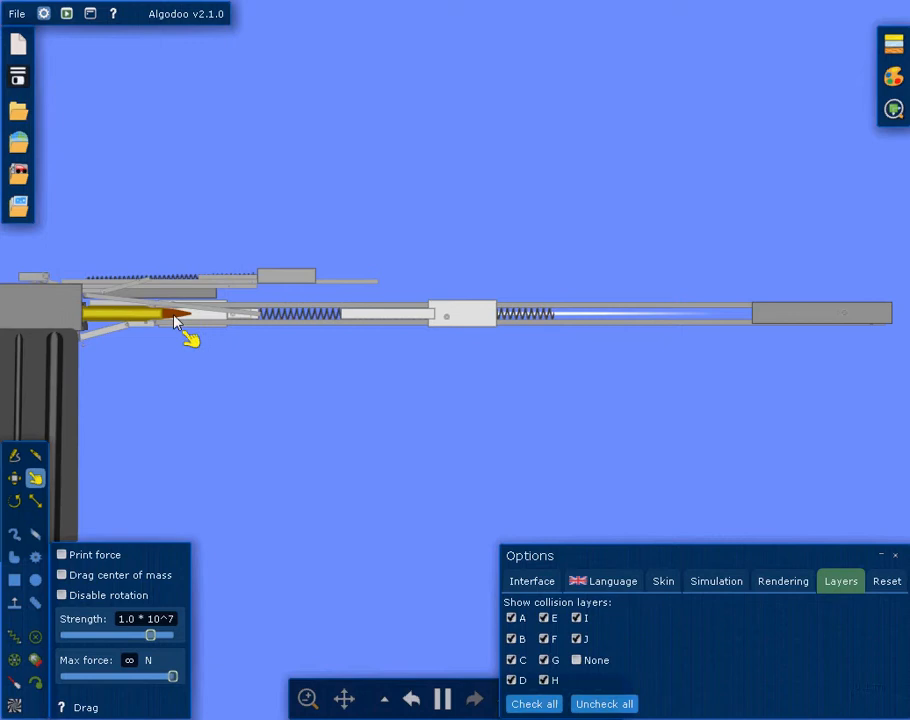
{"action": "mouse_move", "coordinate": [301, 439]}
{"action": "left_mouse_down"}
{"action": "mouse_move", "coordinate": [621, 430]}
{"action": "mouse_move", "coordinate": [658, 414]}
{"action": "left_mouse_up"}
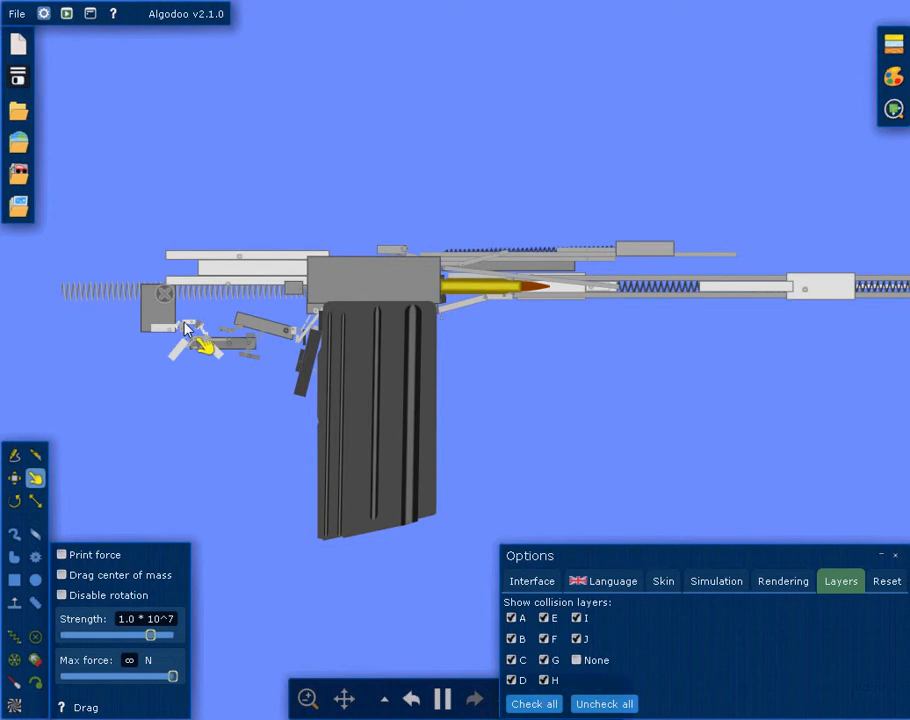
{"action": "scroll", "coordinate": [185, 330], "scroll_direction": "up", "scroll_amount": 3}
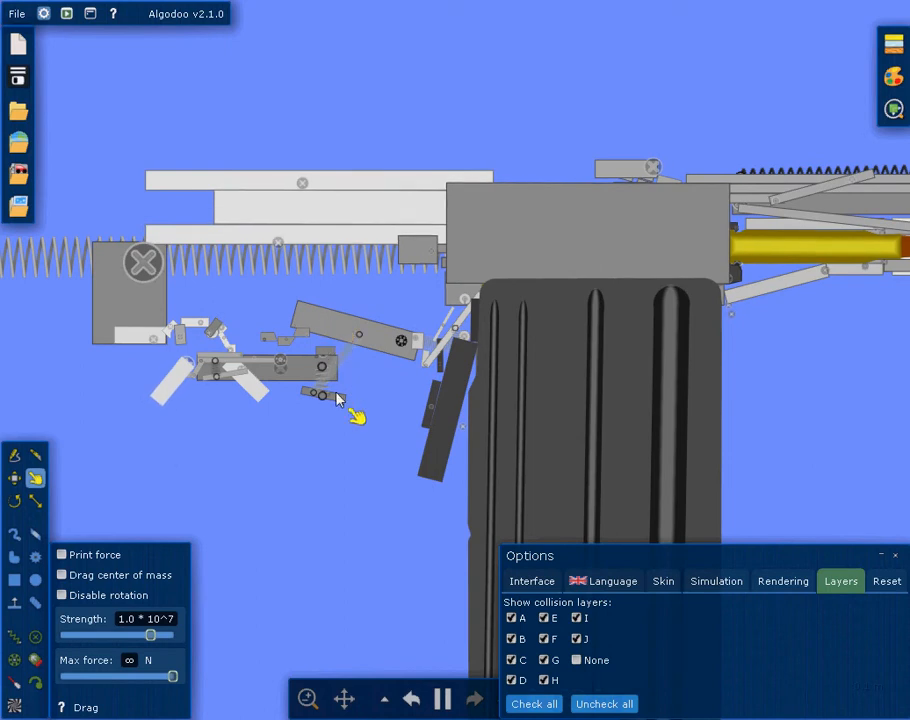
{"action": "scroll", "coordinate": [337, 398], "scroll_direction": "down", "scroll_amount": 2}
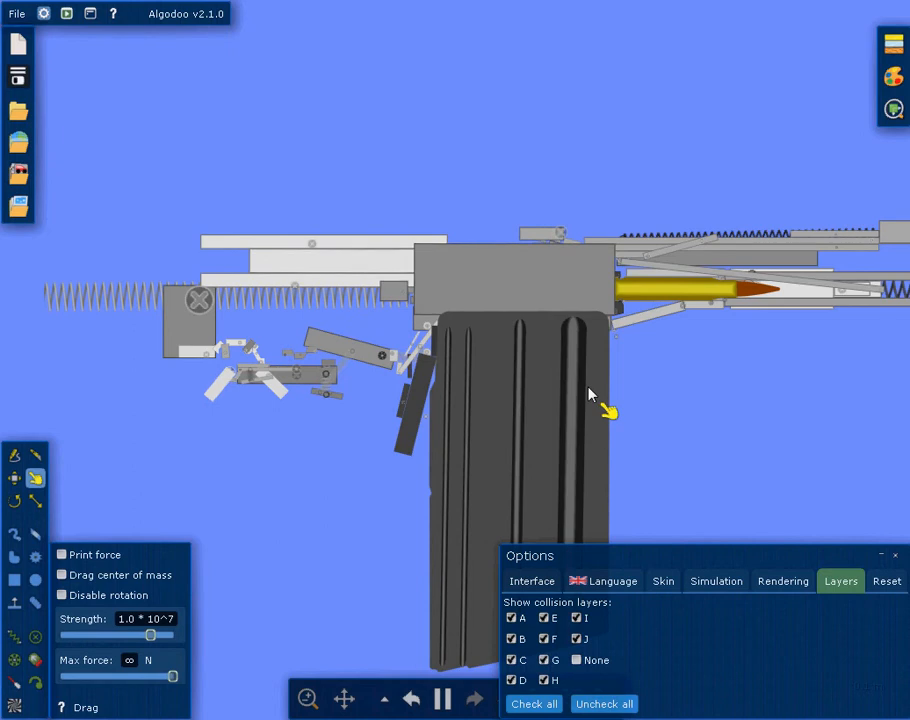
{"action": "scroll", "coordinate": [590, 395], "scroll_direction": "down", "scroll_amount": 3}
- Frame the whole mechanism and slow the simulation to about a third speed
{"action": "left_click_drag", "start_coordinate": [590, 395], "coordinate": [409, 399]}
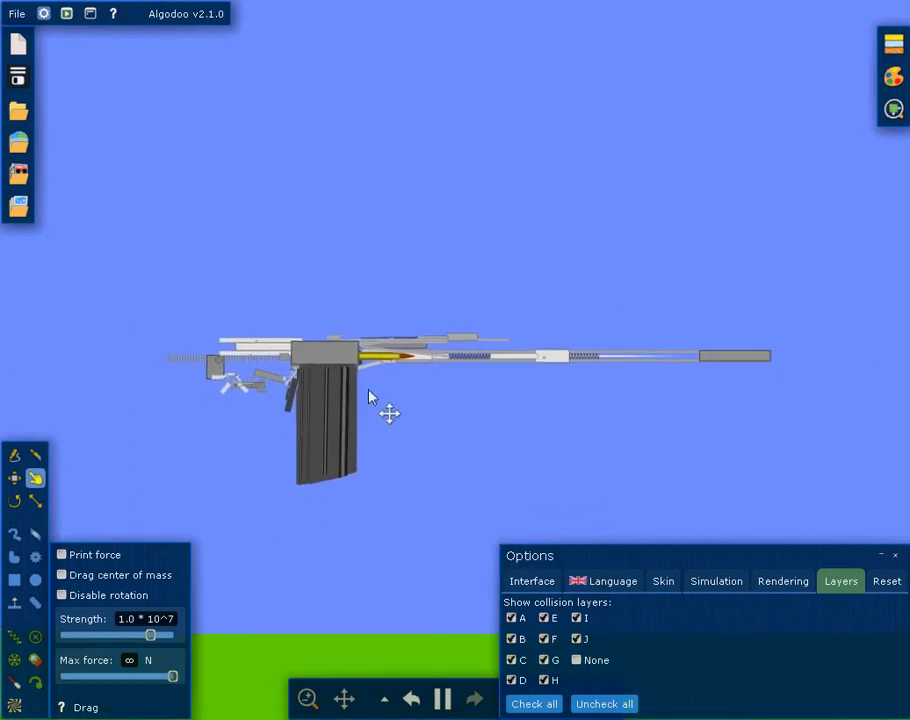
{"action": "scroll", "coordinate": [390, 380], "scroll_direction": "up", "scroll_amount": 2}
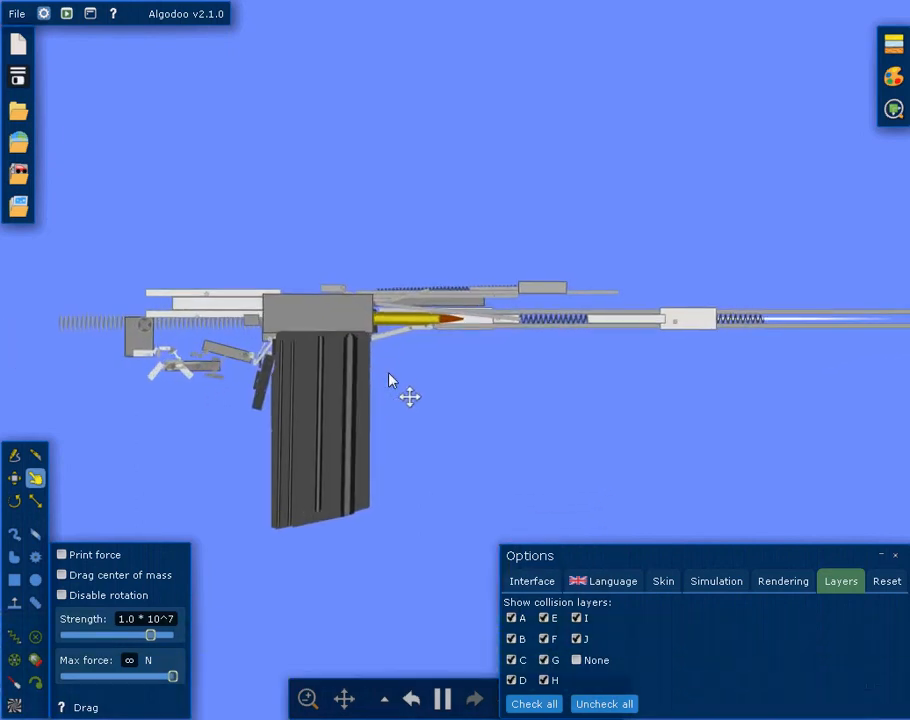
{"action": "mouse_move", "coordinate": [390, 380]}
{"action": "left_mouse_down"}
{"action": "mouse_move", "coordinate": [445, 396]}
{"action": "mouse_move", "coordinate": [246, 378]}
{"action": "left_mouse_up"}
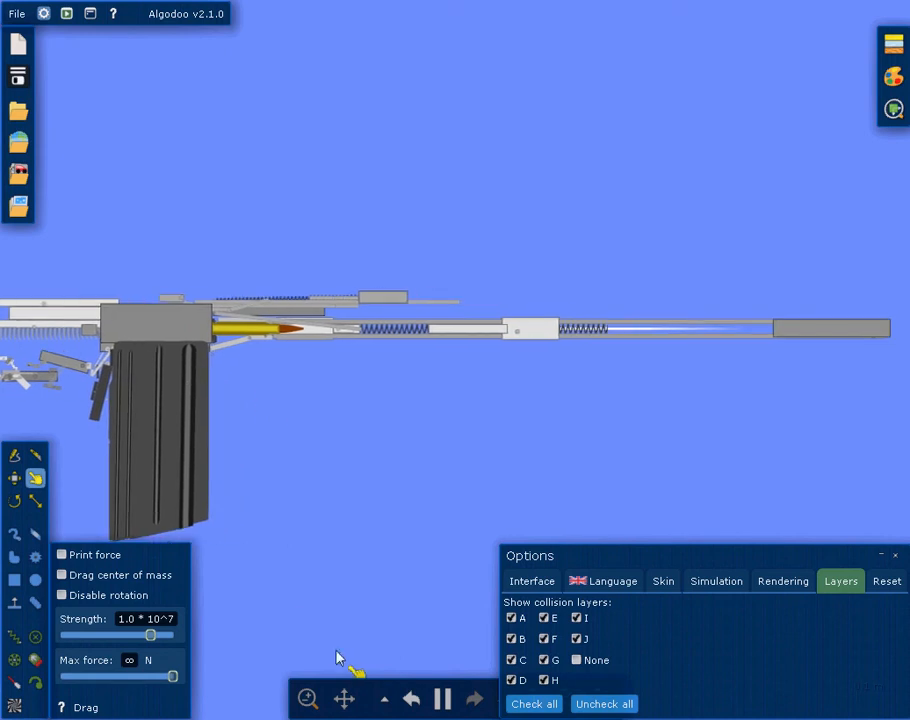
{"action": "left_click", "coordinate": [397, 665]}
{"action": "mouse_move", "coordinate": [442, 699]}
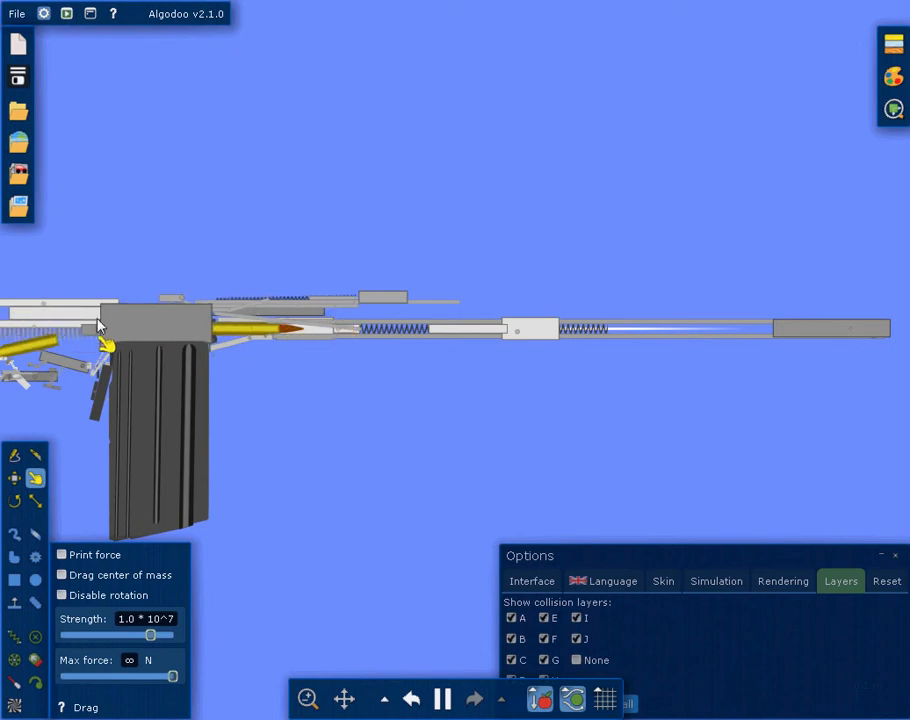
- Move the loose casing aside and pull the bolt rearward to chamber a fresh round
{"action": "mouse_move", "coordinate": [45, 343]}
{"action": "left_mouse_down"}
{"action": "mouse_move", "coordinate": [78, 284]}
{"action": "mouse_move", "coordinate": [309, 195]}
{"action": "left_mouse_up"}
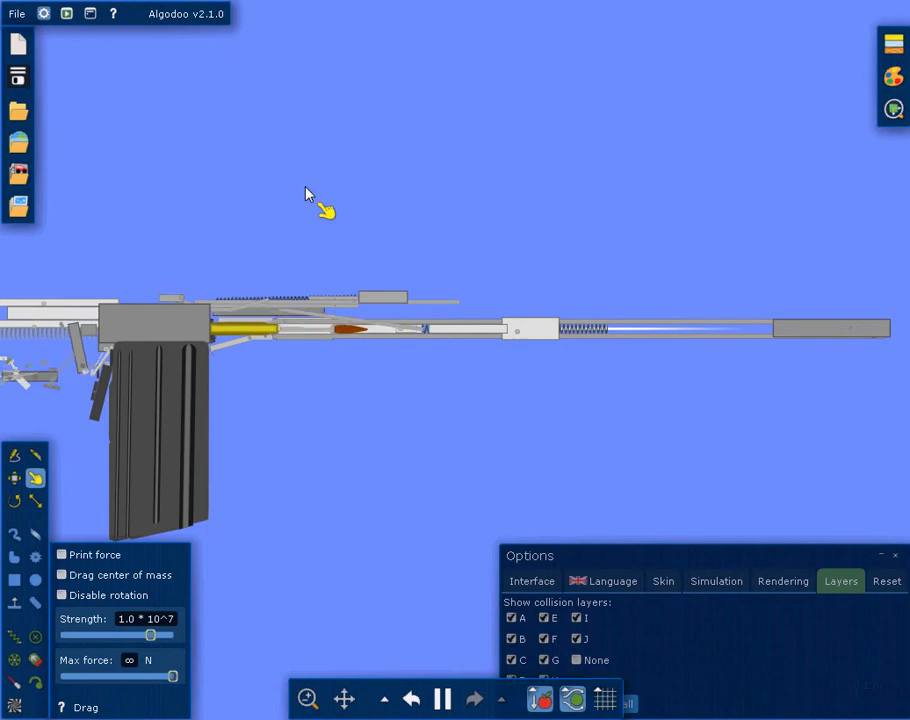
{"action": "mouse_move", "coordinate": [363, 303]}
{"action": "left_mouse_down"}
{"action": "mouse_move", "coordinate": [160, 306]}
{"action": "mouse_move", "coordinate": [162, 187]}
{"action": "left_mouse_up"}
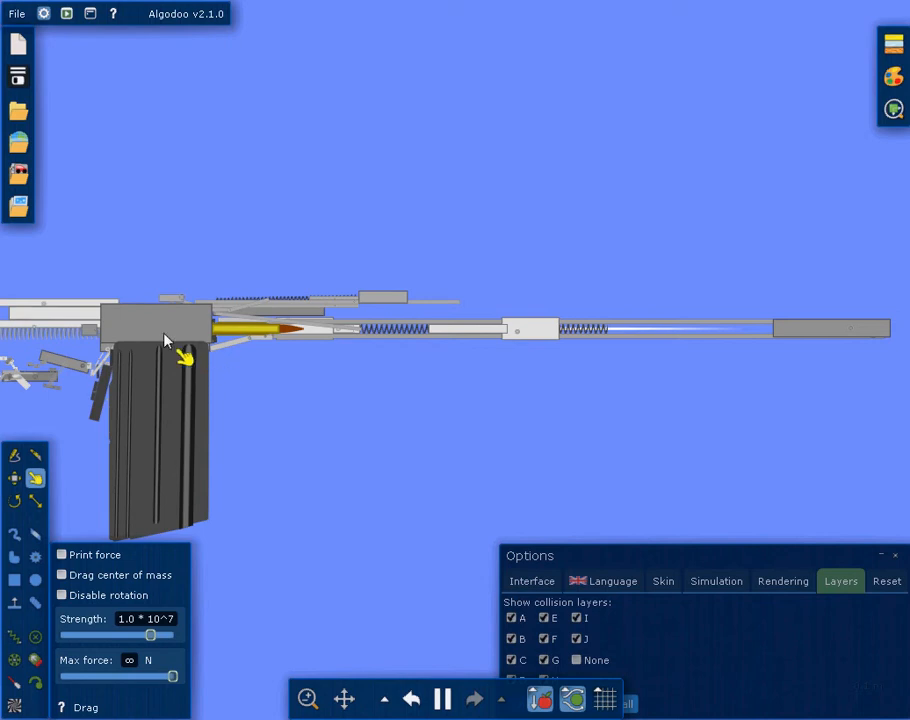
{"action": "scroll", "coordinate": [166, 340], "scroll_direction": "up", "scroll_amount": 2}
{"action": "scroll", "coordinate": [166, 340], "scroll_direction": "up", "scroll_amount": 2}
{"action": "scroll", "coordinate": [166, 340], "scroll_direction": "up", "scroll_amount": 1}
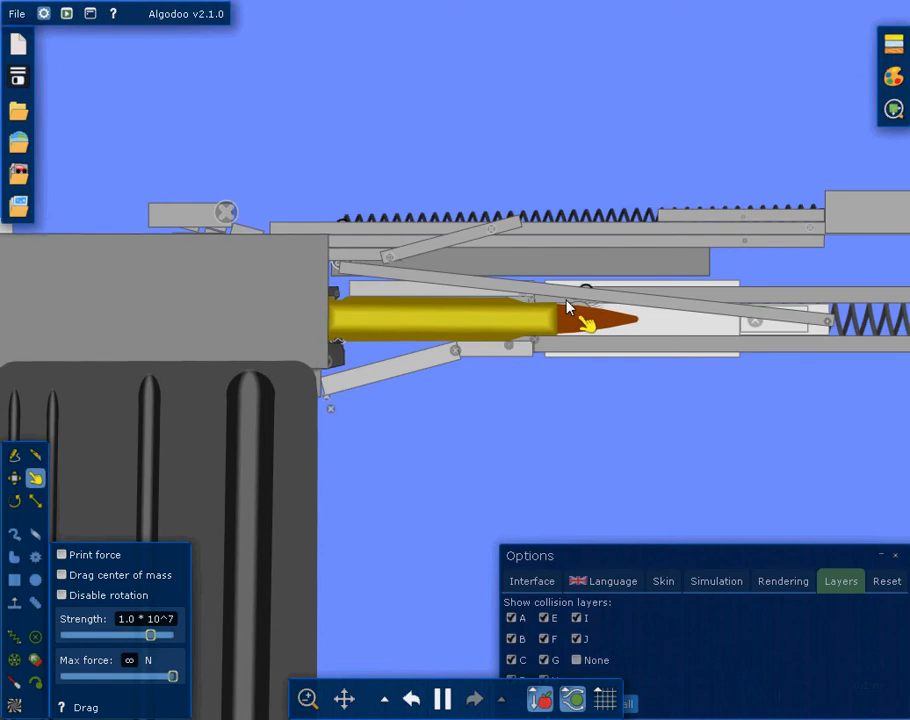
- Fire the chambered round with the Up key and pan to show more of the mechanism
{"action": "key", "text": "Up"}
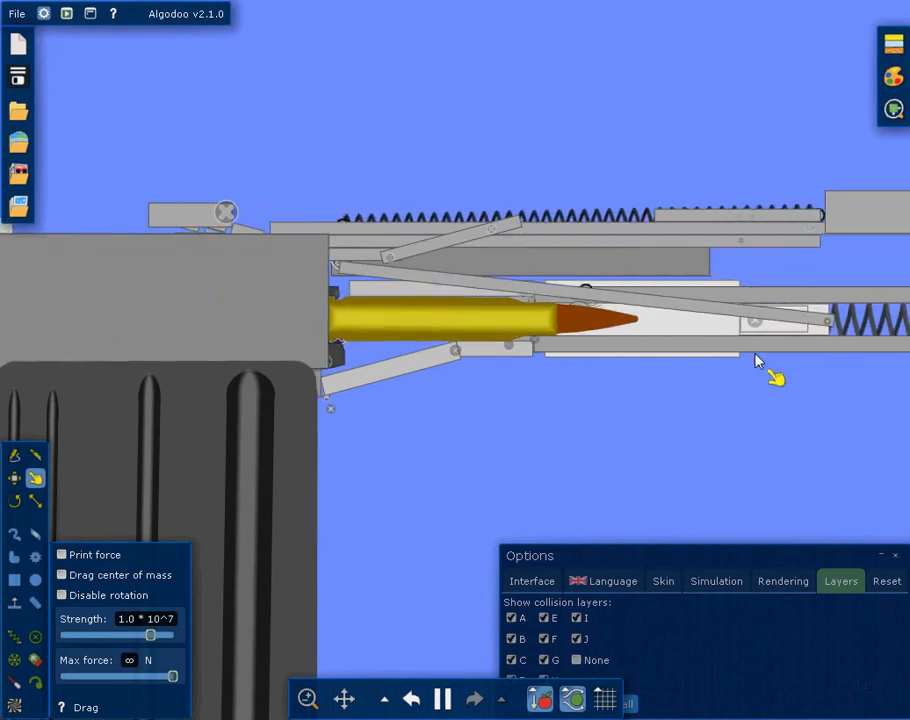
{"action": "scroll", "coordinate": [756, 362], "scroll_direction": "down", "scroll_amount": 3}
{"action": "left_click_drag", "start_coordinate": [756, 362], "coordinate": [580, 307]}
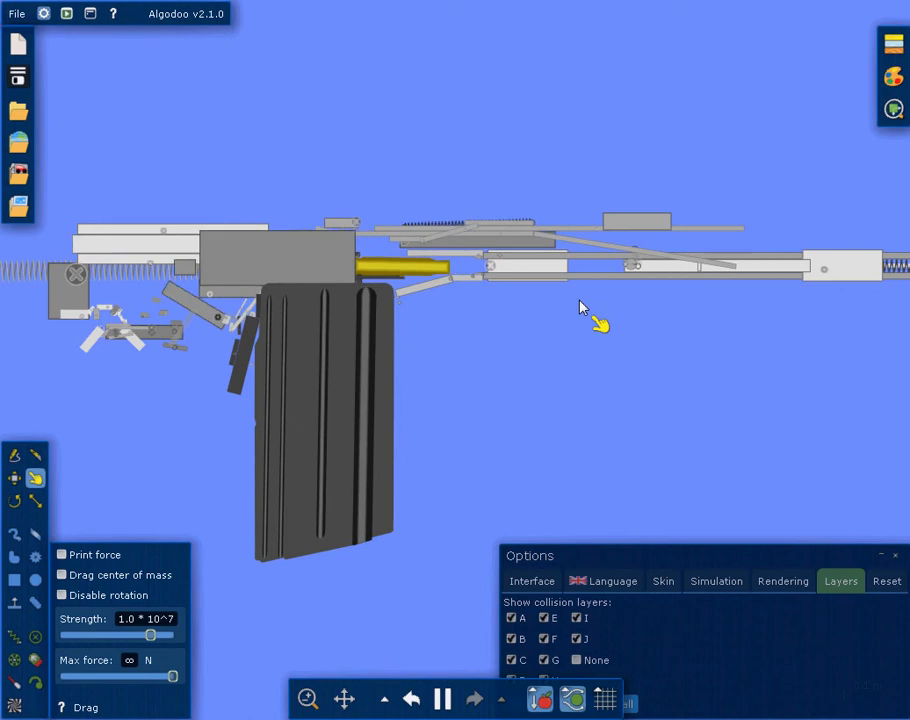
- Show the full rifle body again and set the simulation speed to about 1
{"action": "left_click", "coordinate": [580, 660]}
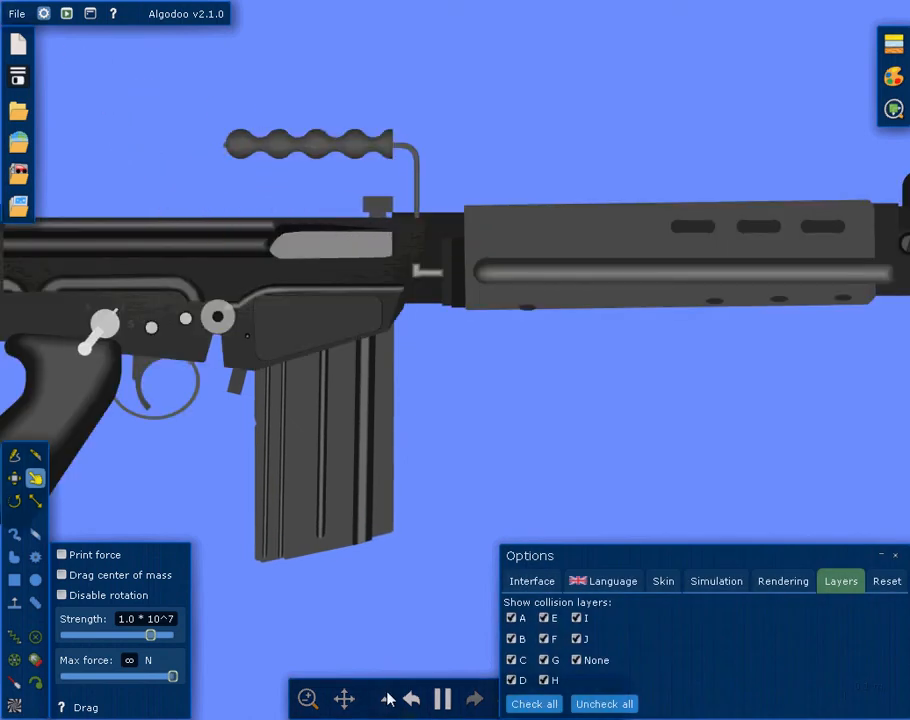
{"action": "mouse_move", "coordinate": [442, 699]}
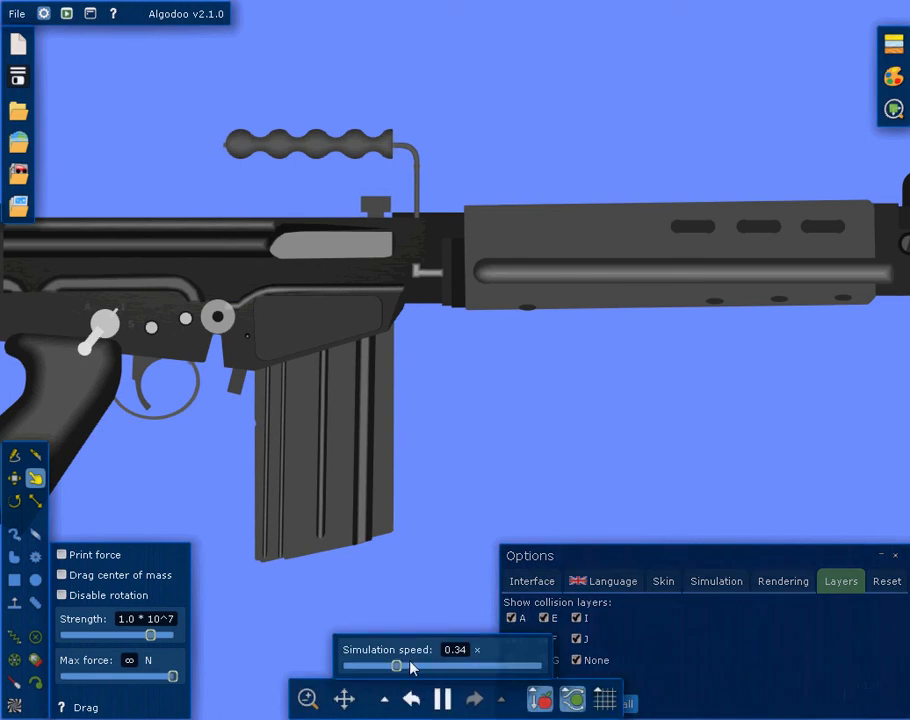
{"action": "left_click_drag", "start_coordinate": [411, 668], "coordinate": [447, 680]}
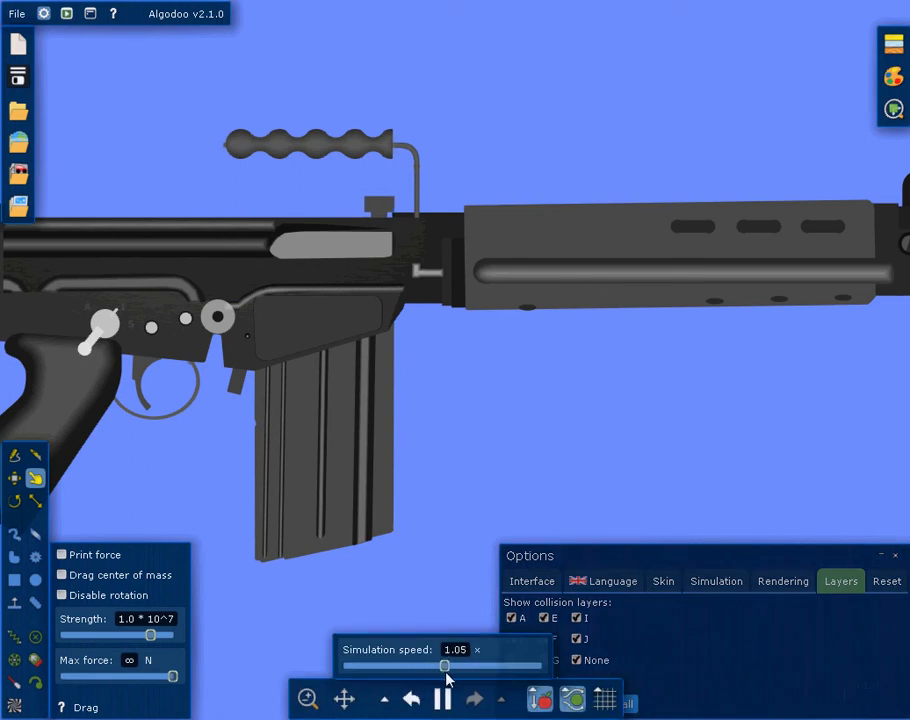
{"action": "left_click_drag", "start_coordinate": [447, 674], "coordinate": [443, 675]}
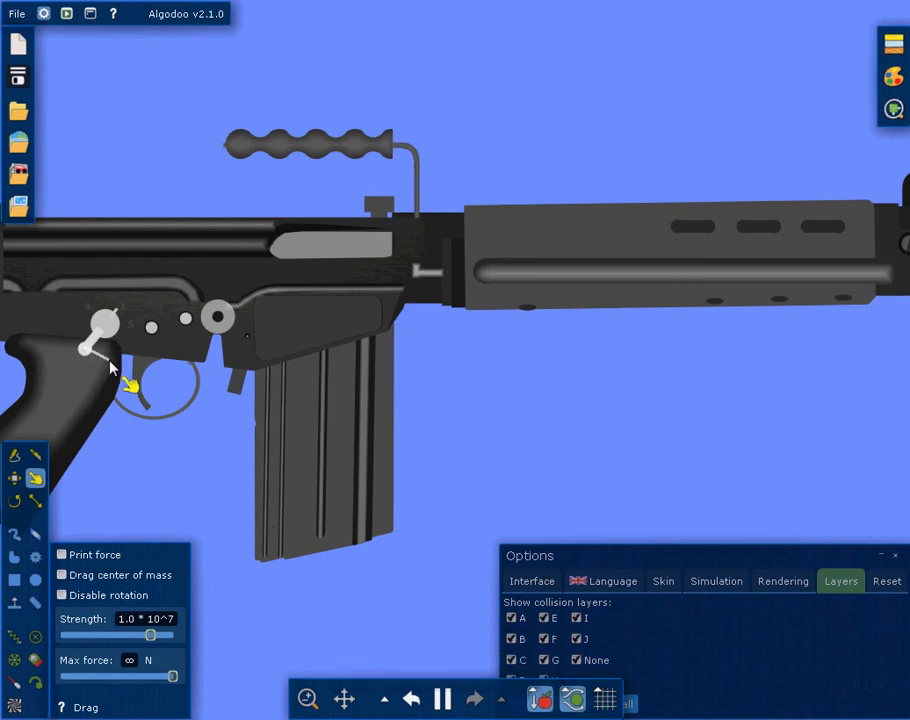
- Swing the selector to full auto, fire a burst, release the trigger and lock the bolt back
{"action": "left_click_drag", "start_coordinate": [90, 350], "coordinate": [152, 373]}
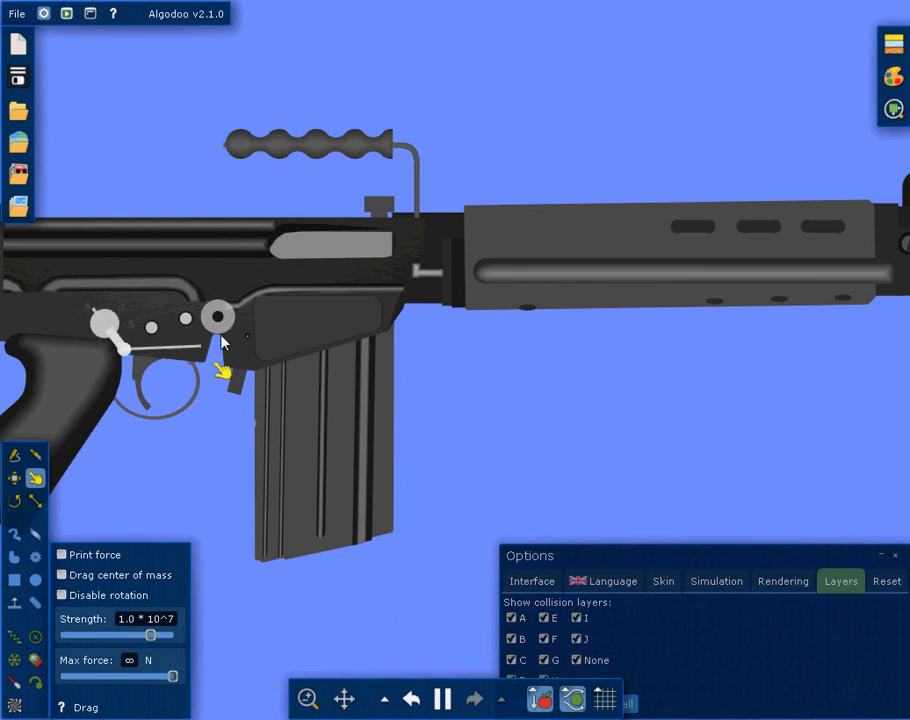
{"action": "left_click_drag", "start_coordinate": [151, 368], "coordinate": [259, 325]}
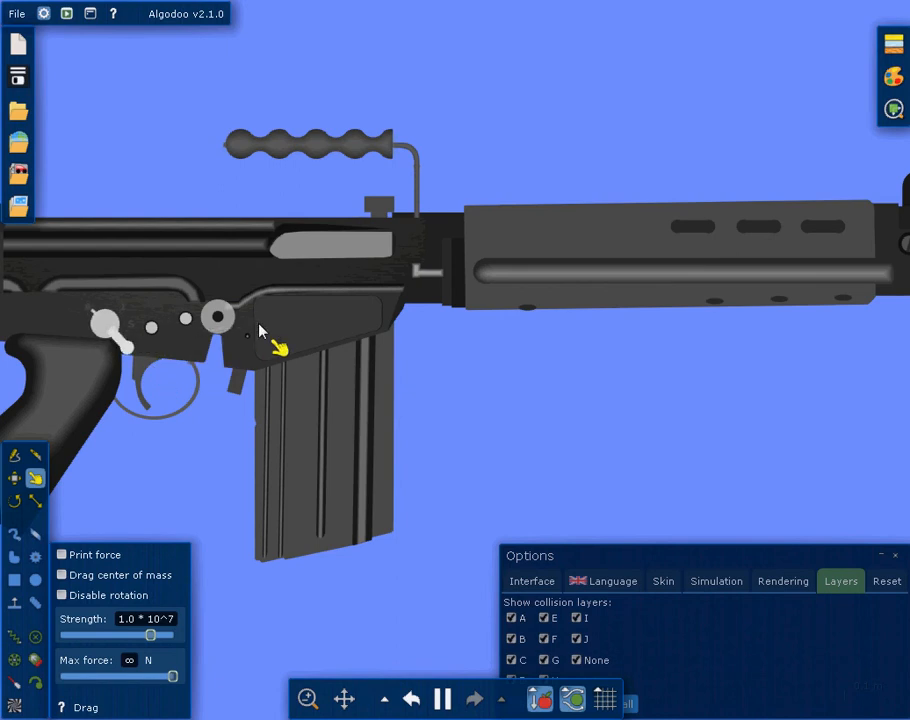
{"action": "left_click", "coordinate": [160, 369]}
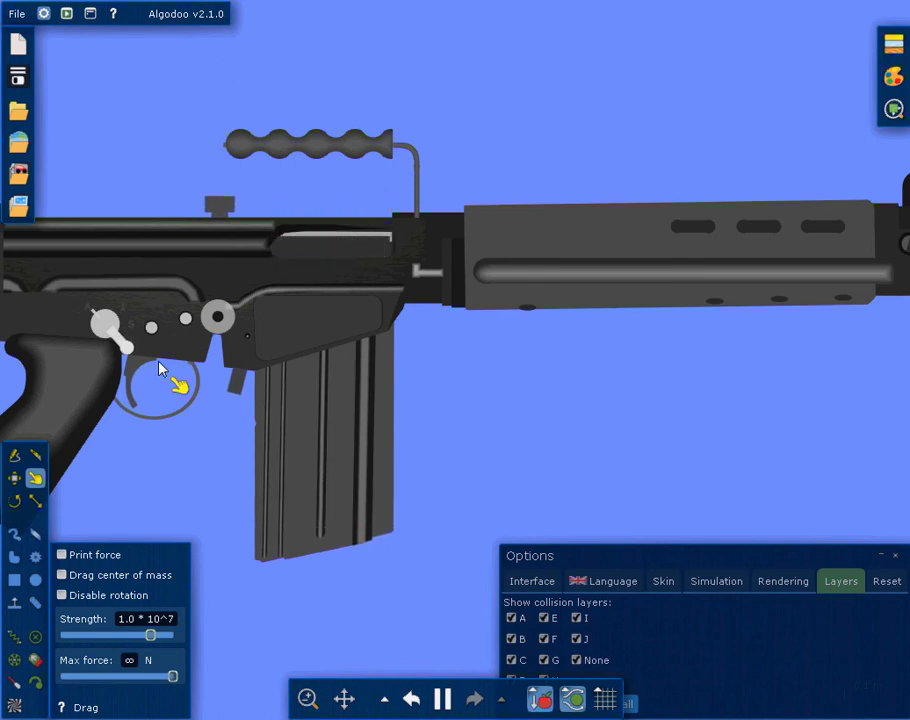
{"action": "left_click", "coordinate": [160, 369]}
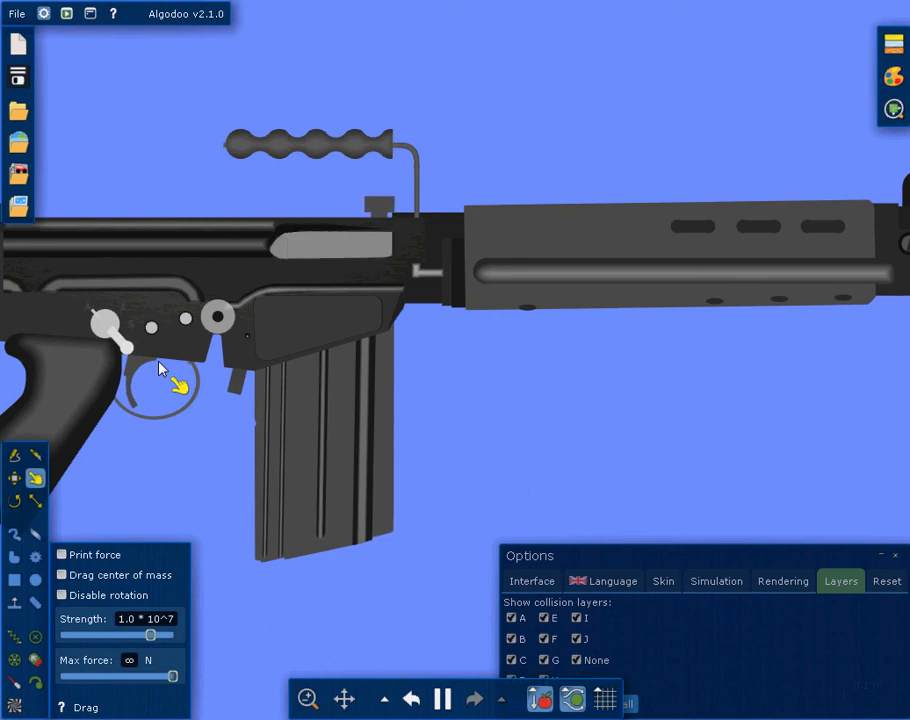
{"action": "mouse_move", "coordinate": [158, 368]}
{"action": "left_mouse_down"}
{"action": "mouse_move", "coordinate": [403, 217]}
{"action": "mouse_move", "coordinate": [141, 212]}
{"action": "left_mouse_up"}
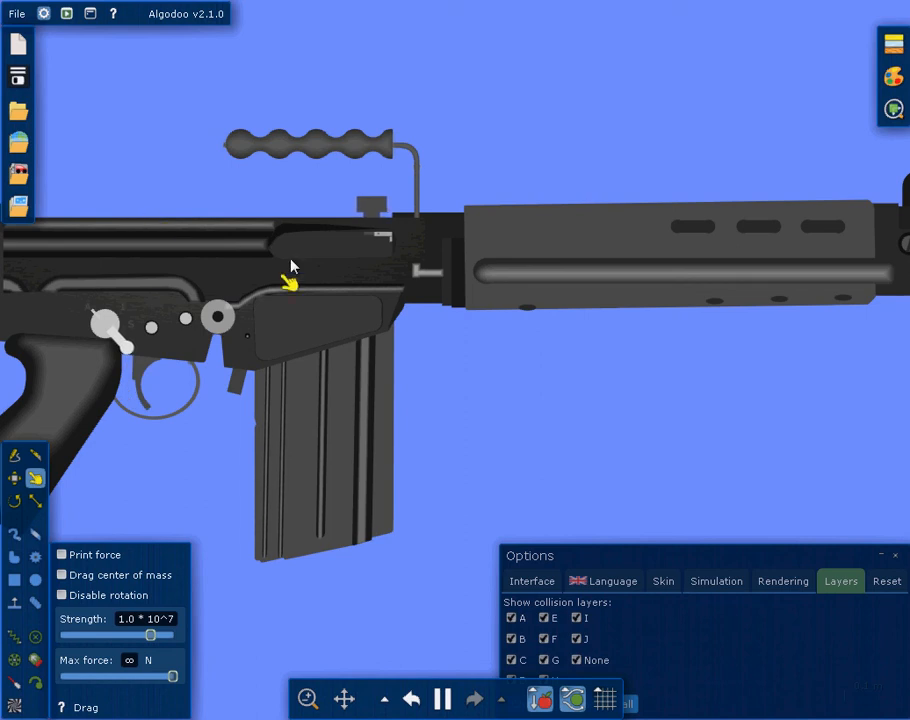
{"action": "left_click_drag", "start_coordinate": [376, 209], "coordinate": [205, 215]}
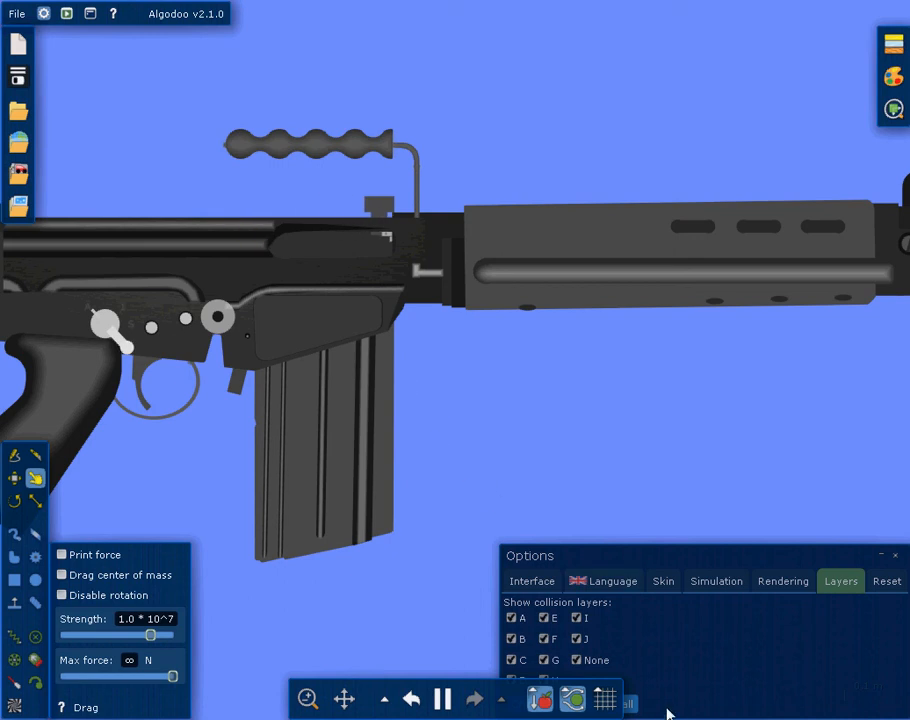
- Let the bolt slide forward, drop the magazine and pull the charging handle back again
{"action": "left_click", "coordinate": [577, 660]}
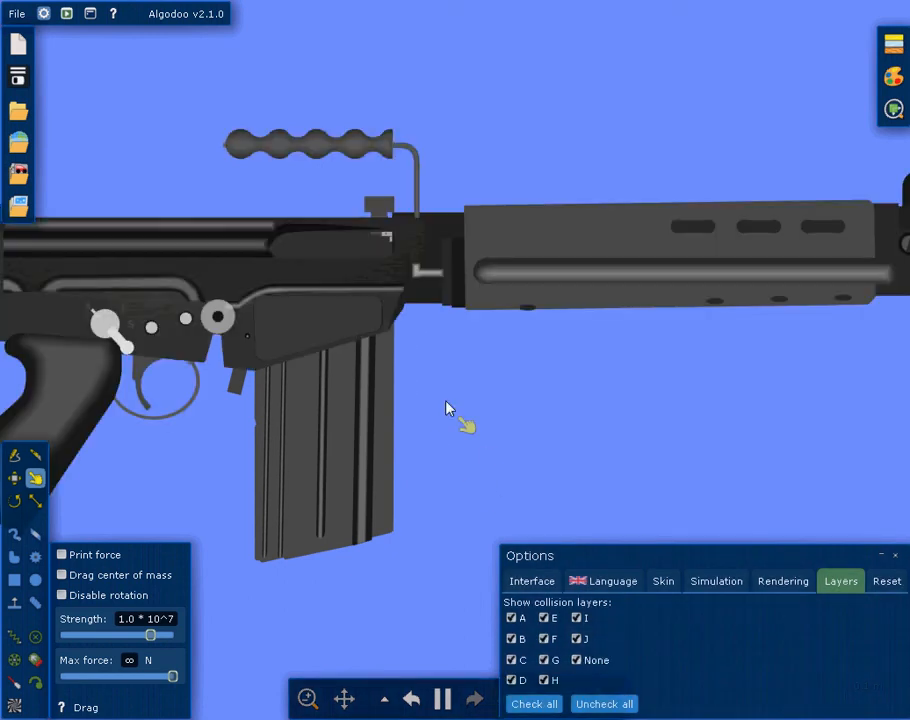
{"action": "left_click_drag", "start_coordinate": [238, 385], "coordinate": [300, 428]}
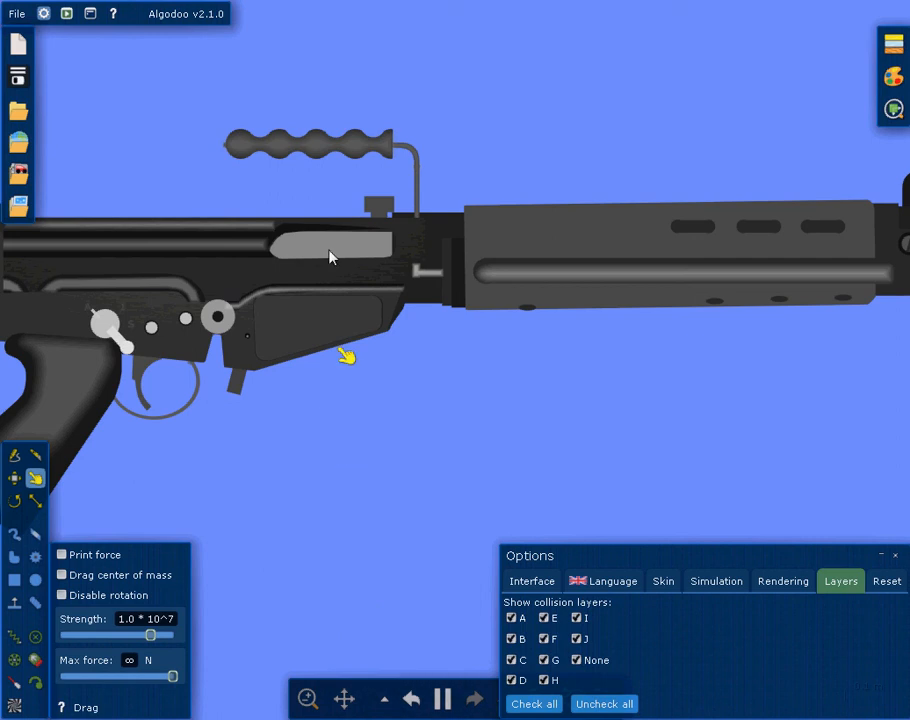
{"action": "mouse_move", "coordinate": [377, 204]}
{"action": "left_mouse_down"}
{"action": "mouse_move", "coordinate": [315, 218]}
{"action": "mouse_move", "coordinate": [192, 210]}
{"action": "left_mouse_up"}
{"action": "scroll", "coordinate": [290, 230], "scroll_direction": "down", "scroll_amount": 5}
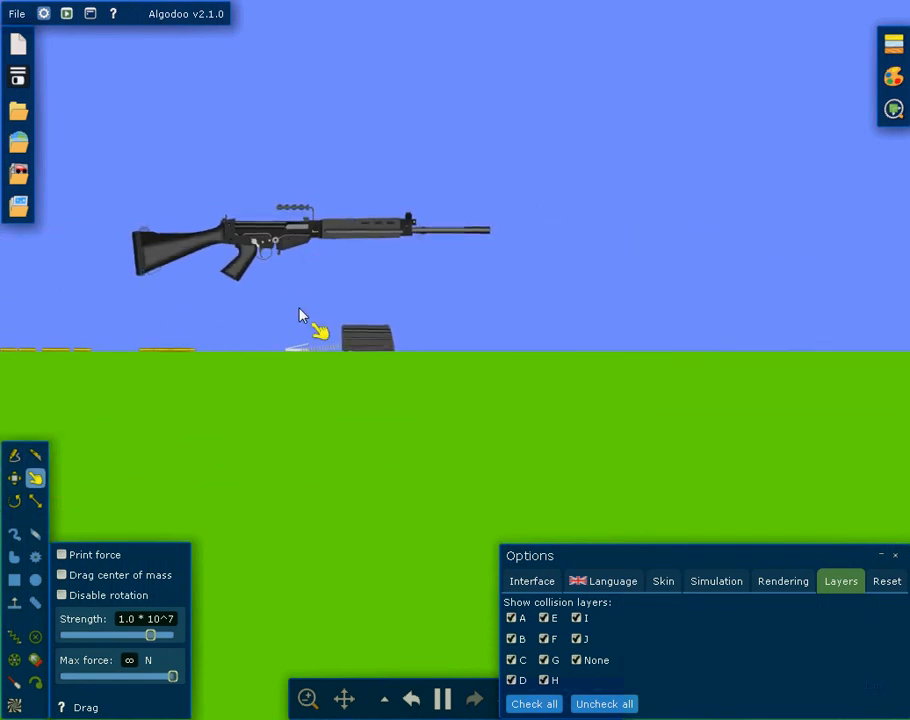
- Center the whole rifle in view, dismiss the edit menu and collapse the Options panel
{"action": "left_click_drag", "start_coordinate": [300, 319], "coordinate": [380, 353]}
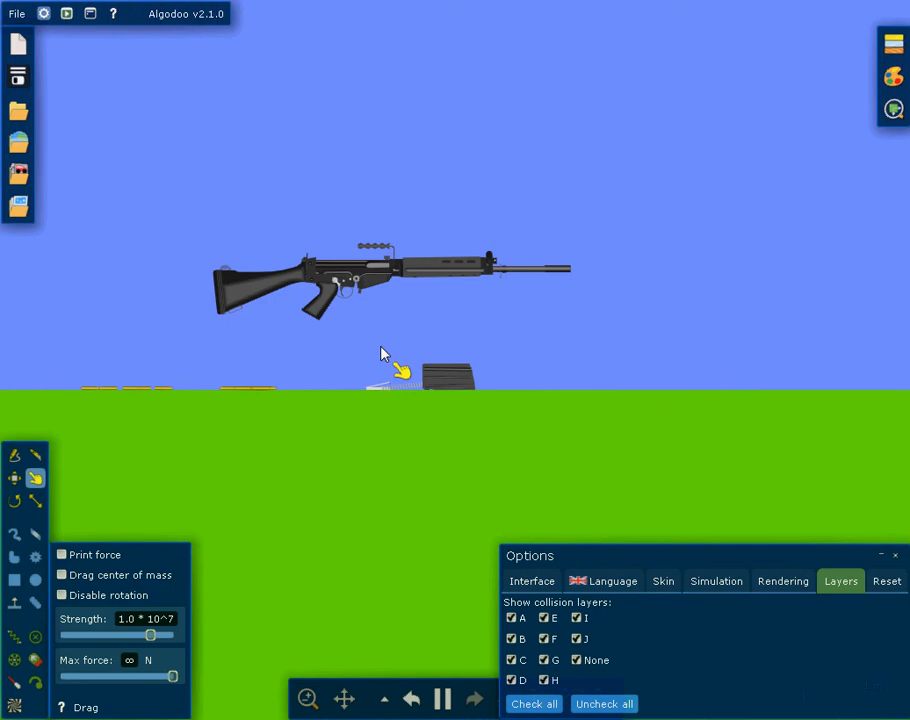
{"action": "scroll", "coordinate": [381, 354], "scroll_direction": "up", "scroll_amount": 3}
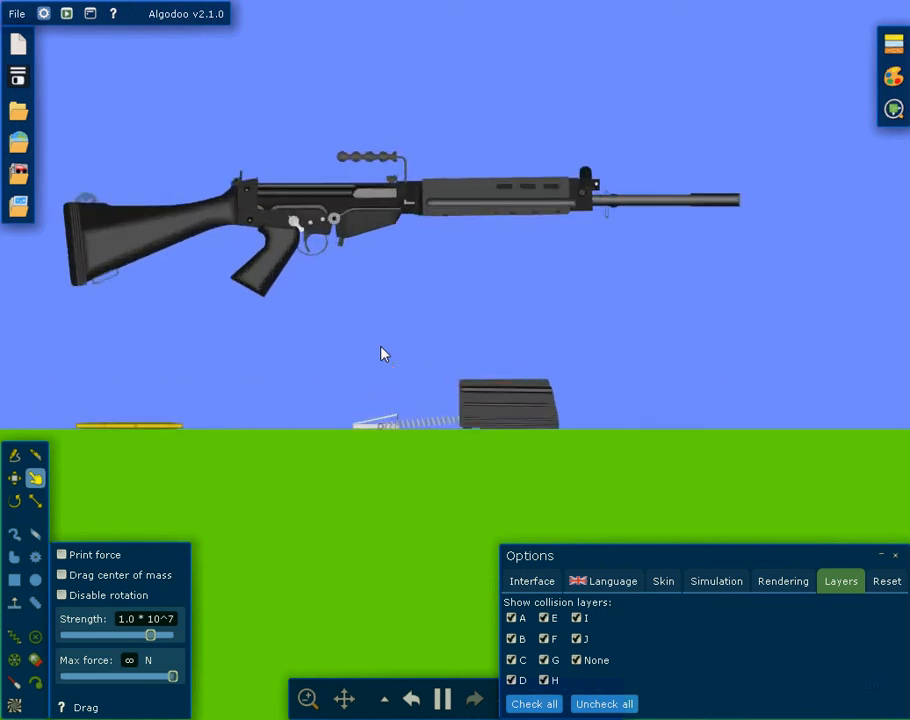
{"action": "right_click", "coordinate": [381, 354]}
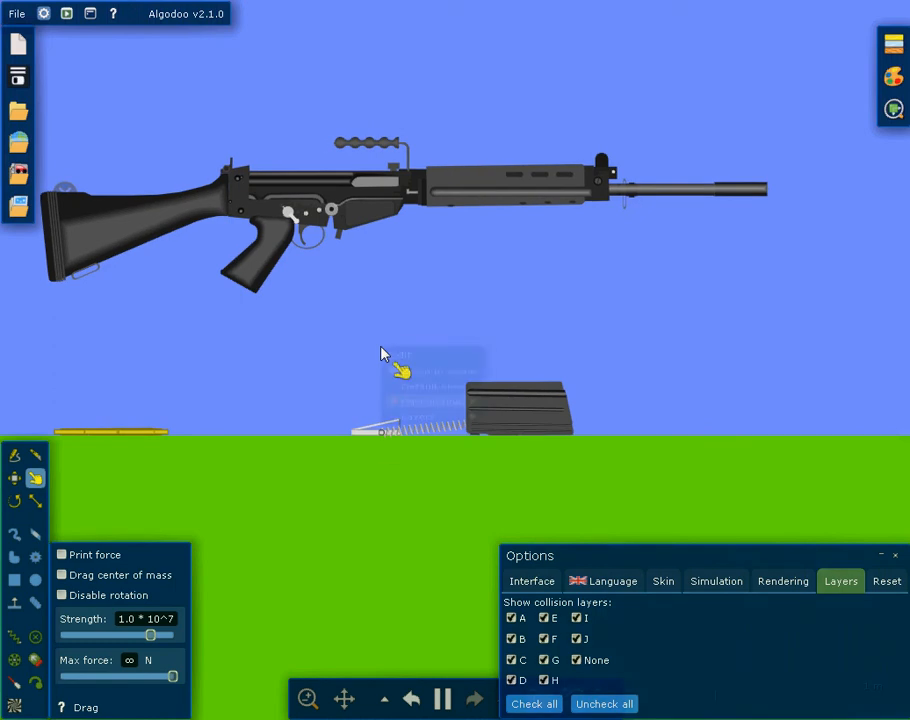
{"action": "left_click", "coordinate": [362, 328]}
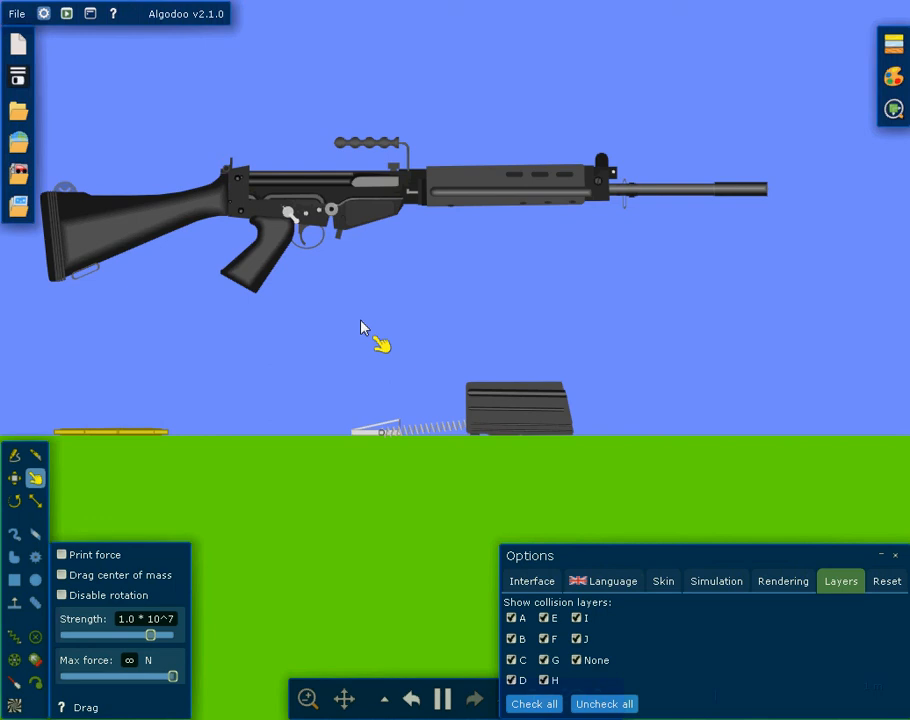
{"action": "left_click", "coordinate": [879, 556]}
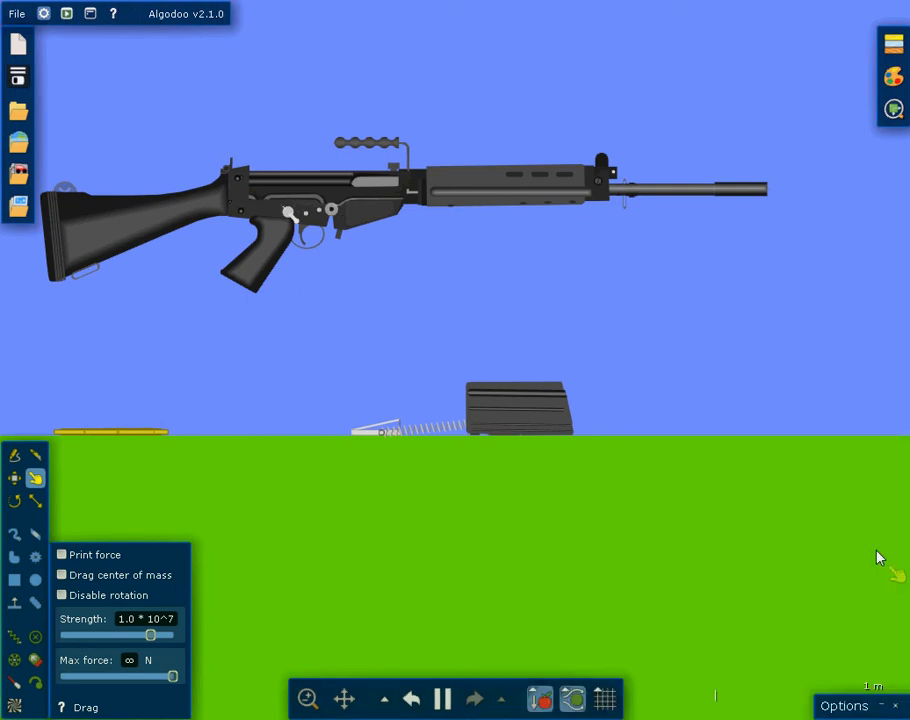